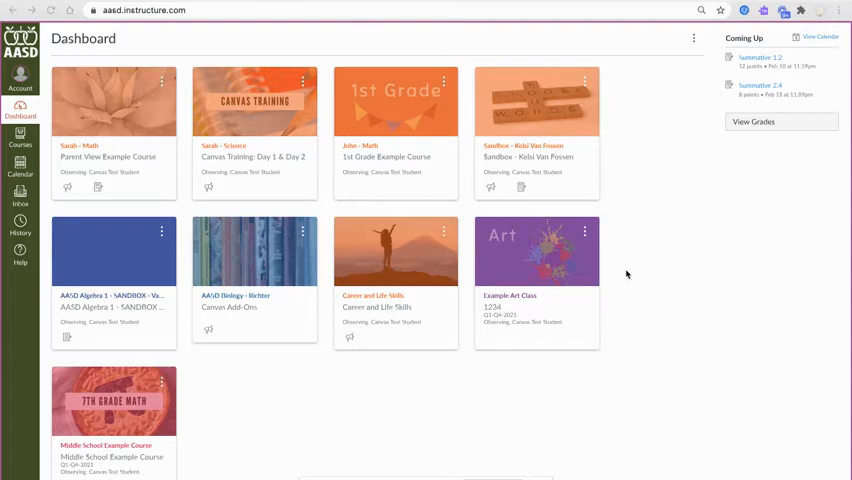
{"action": "scroll", "coordinate": [400, 370], "scroll_direction": "down", "scroll_amount": 2}
{"action": "scroll", "coordinate": [390, 380], "scroll_direction": "down", "scroll_amount": 1}
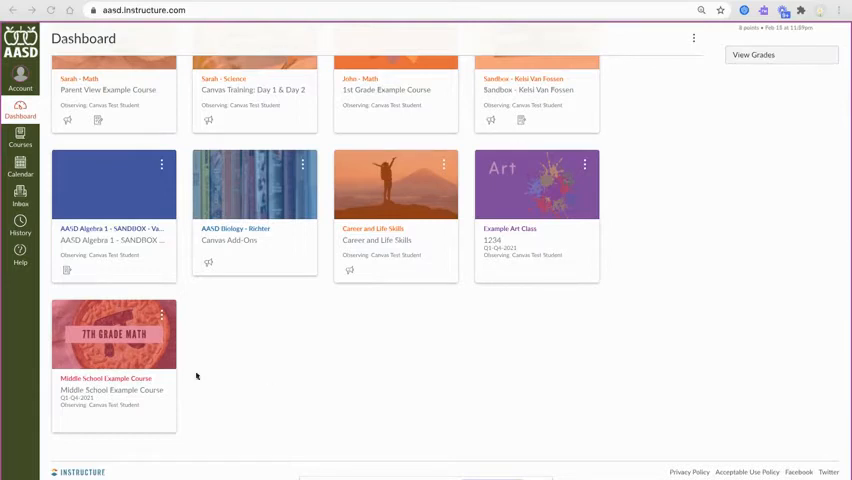
Step: Go to the Middle School Example Course and view the test student's Grades page
{"action": "left_click", "coordinate": [110, 392]}
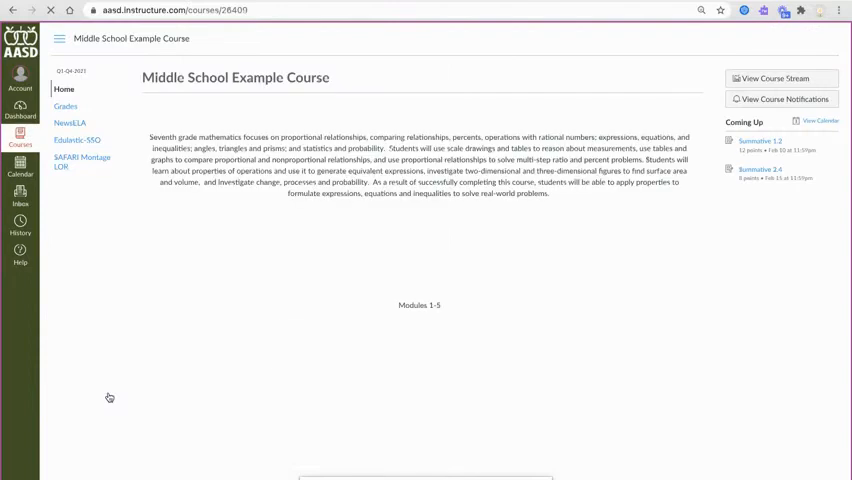
{"action": "left_click", "coordinate": [69, 106]}
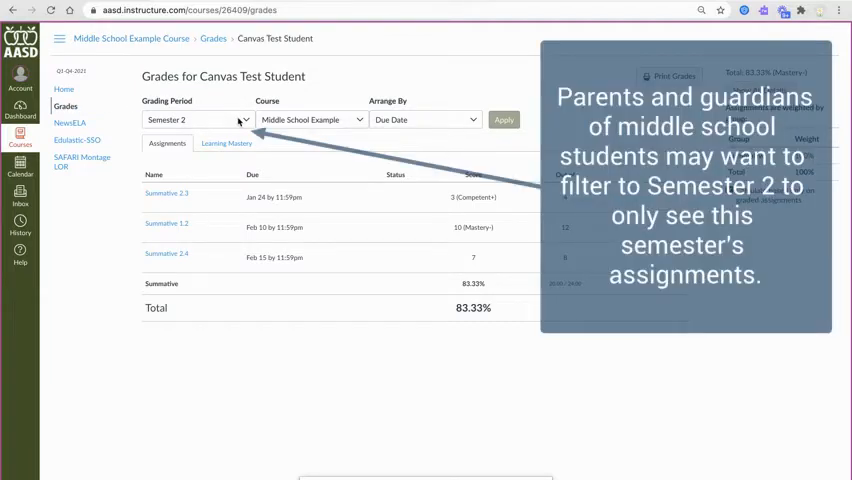
Step: Filter the course grades to the Semester 1 grading period
{"action": "left_click", "coordinate": [240, 121]}
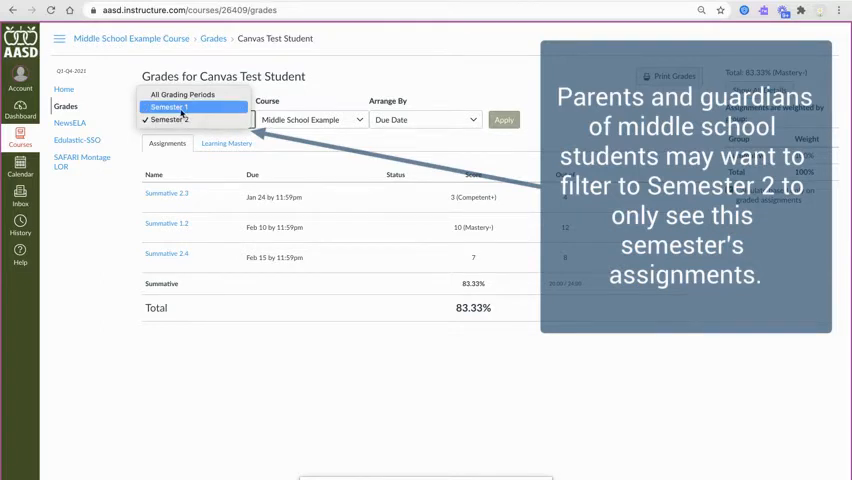
{"action": "left_click", "coordinate": [182, 108]}
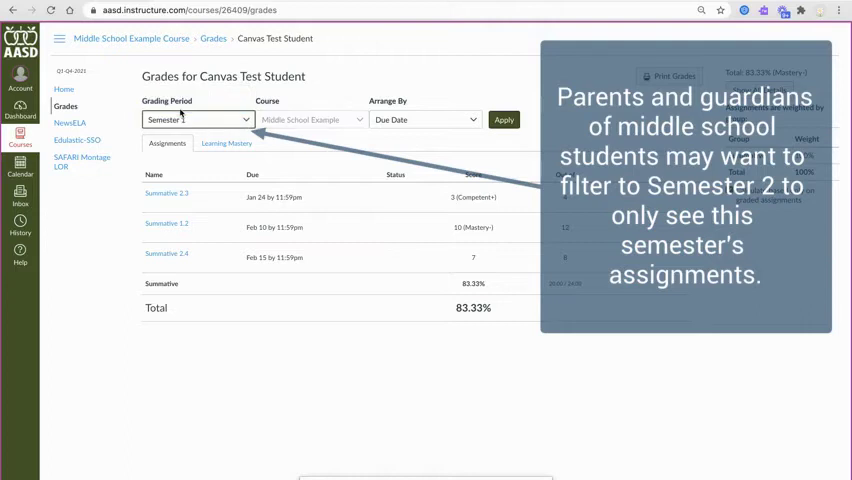
{"action": "left_click", "coordinate": [504, 120]}
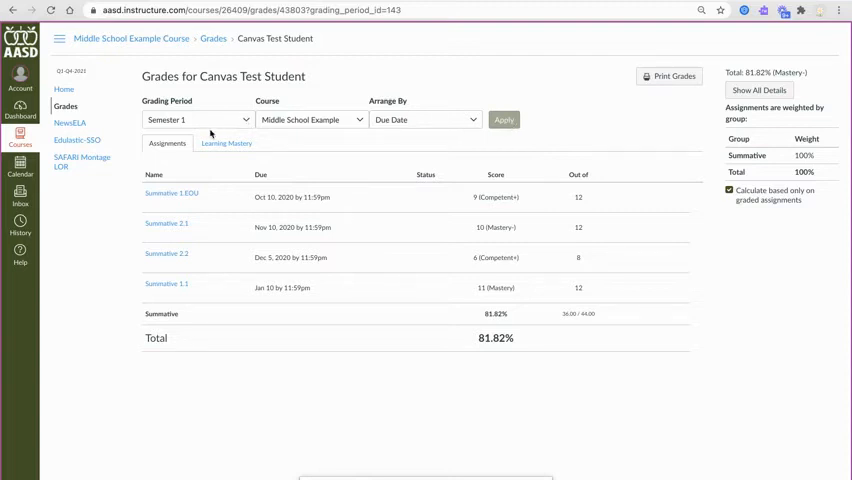
Step: Switch the grades filter to All Grading Periods, disabling the totals calculation
{"action": "left_click", "coordinate": [245, 120]}
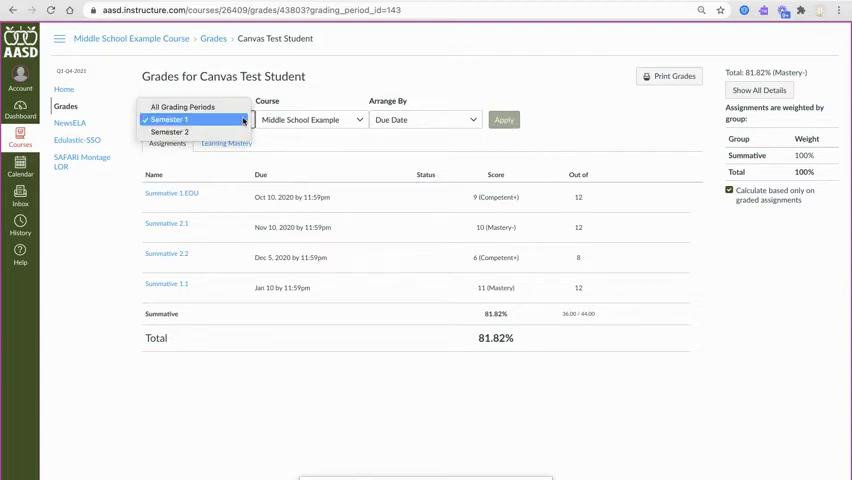
{"action": "left_click", "coordinate": [195, 107]}
{"action": "left_click", "coordinate": [504, 120]}
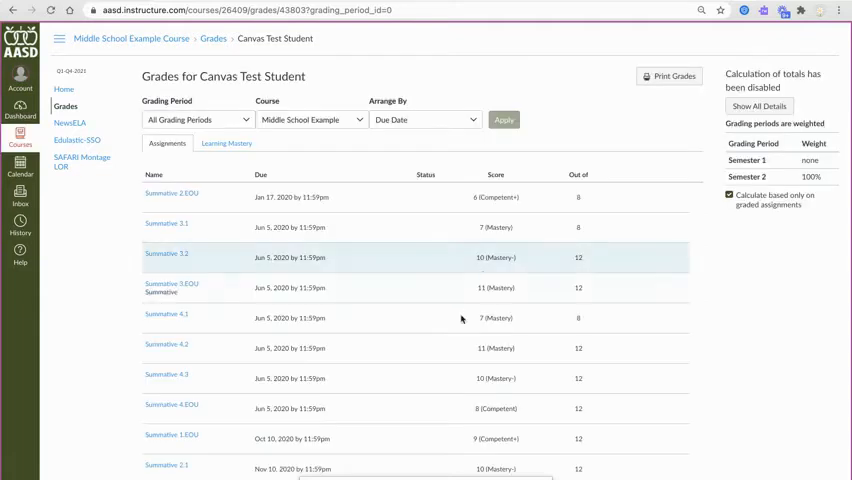
{"action": "scroll", "coordinate": [430, 365], "scroll_direction": "down", "scroll_amount": 3}
{"action": "scroll", "coordinate": [430, 365], "scroll_direction": "up", "scroll_amount": 5}
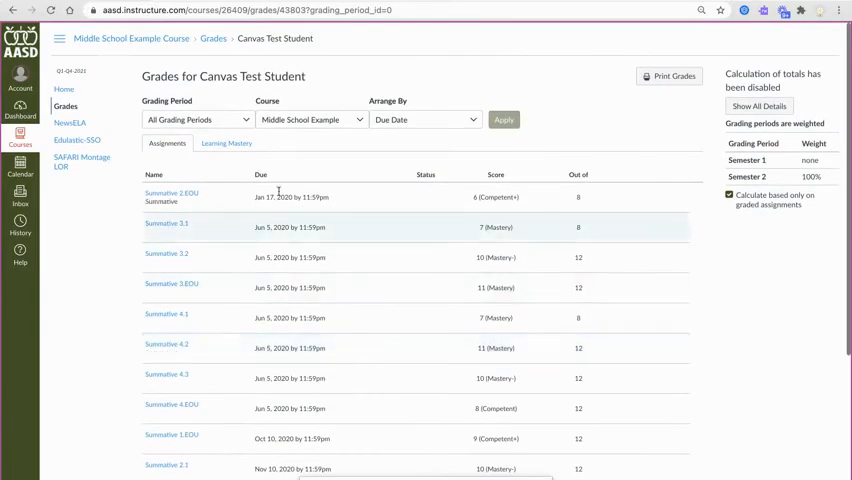
Step: Filter the grades to Semester 2, showing an 83.33% total
{"action": "left_click", "coordinate": [243, 119]}
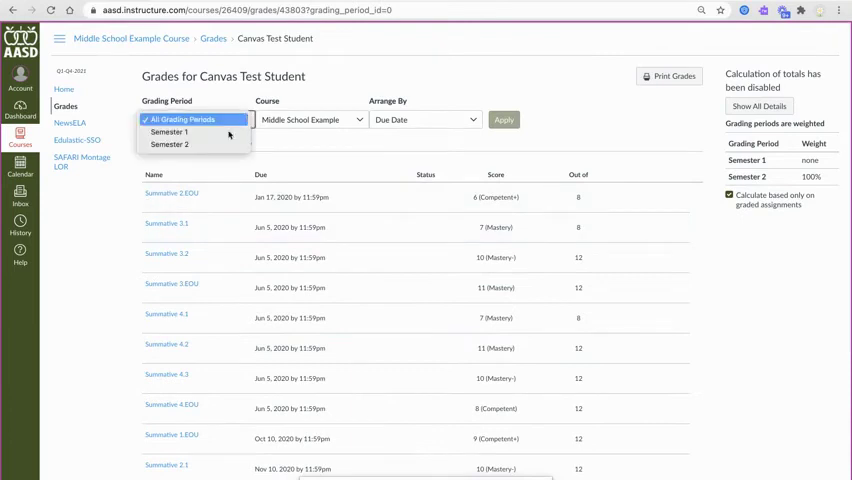
{"action": "left_click", "coordinate": [185, 145]}
{"action": "left_click", "coordinate": [503, 120]}
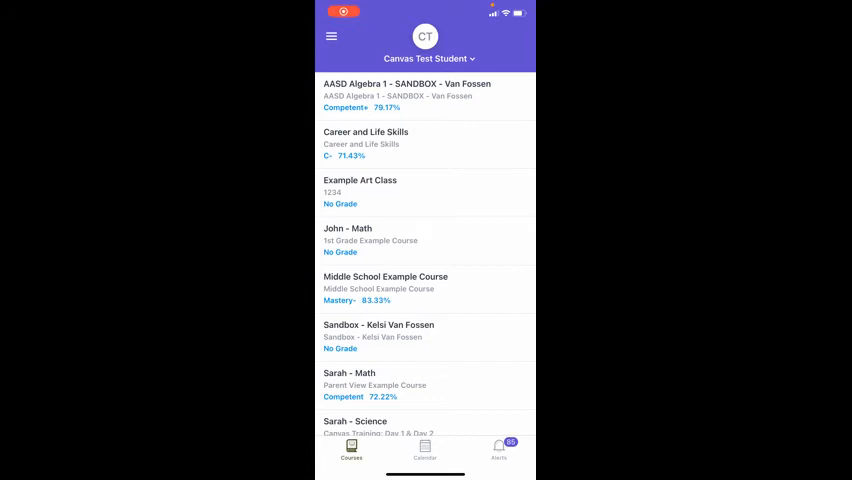
{"action": "scroll", "coordinate": [425, 260], "scroll_direction": "down", "scroll_amount": 1}
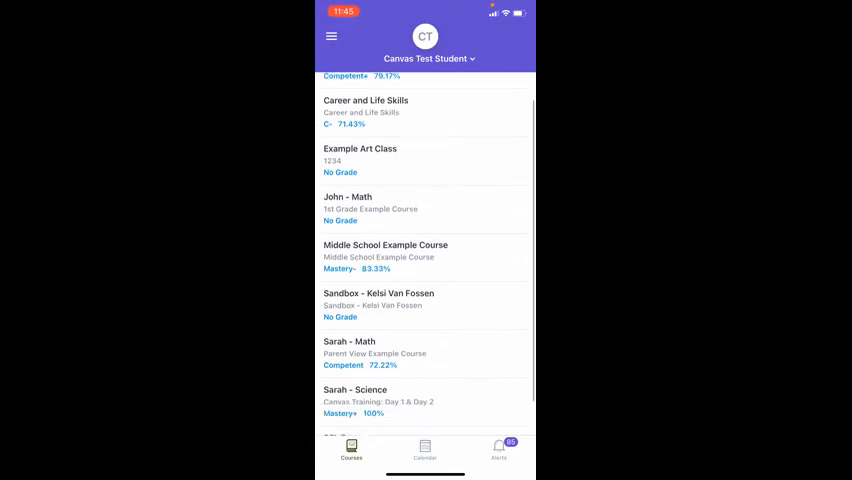
Step: View the Middle School Example Course grades in Canvas Parent, showing Semester 2 at 83.33%
{"action": "left_click", "coordinate": [385, 256]}
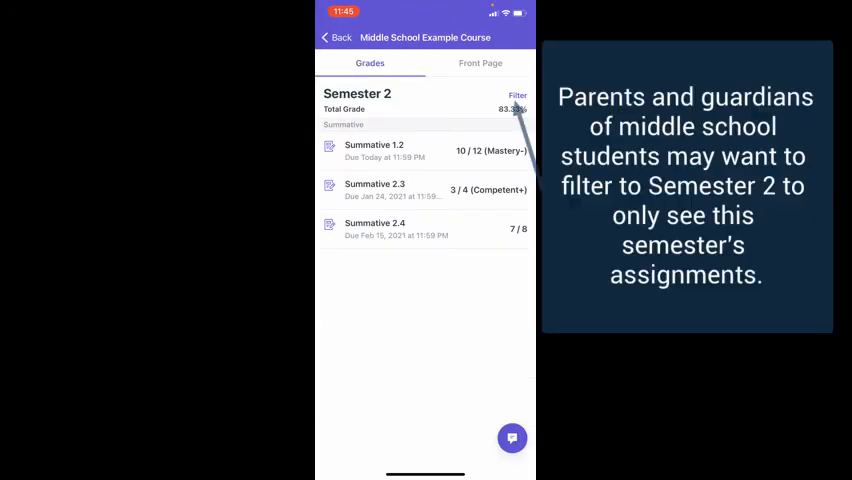